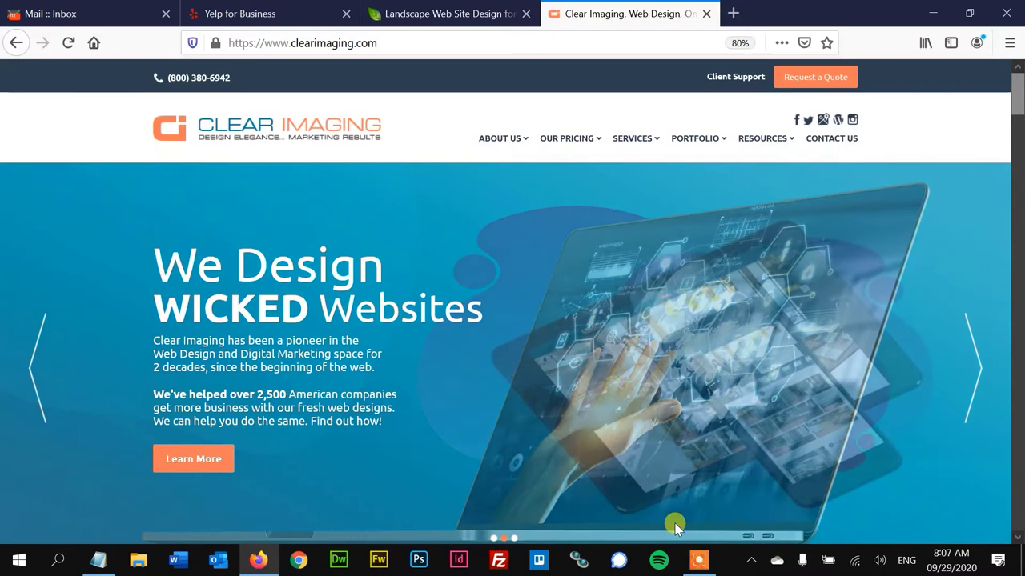
Start claiming a free listing on Yelp for Business and enter the business's ZIP code from the details note.
click(301, 19)
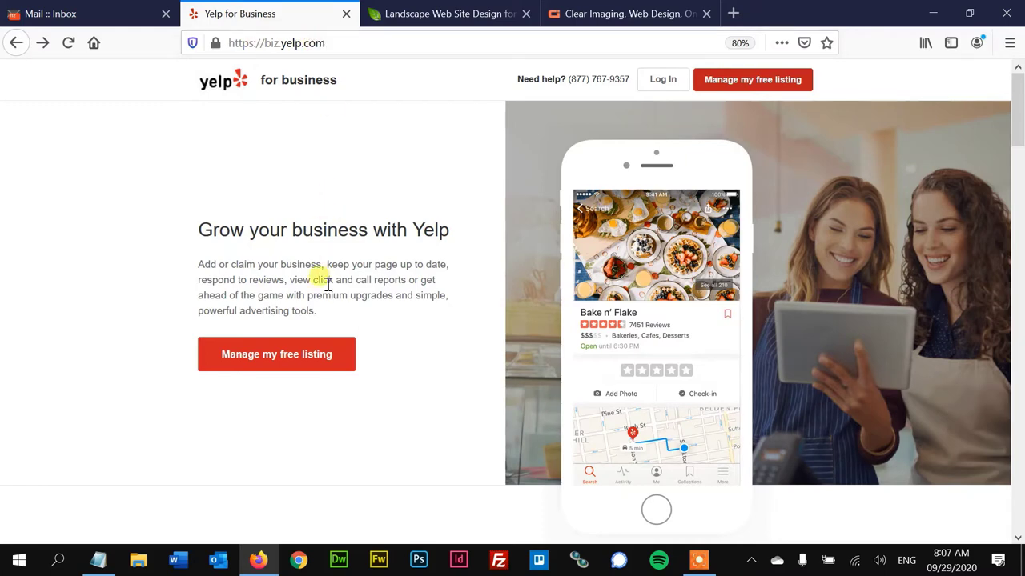
click(309, 357)
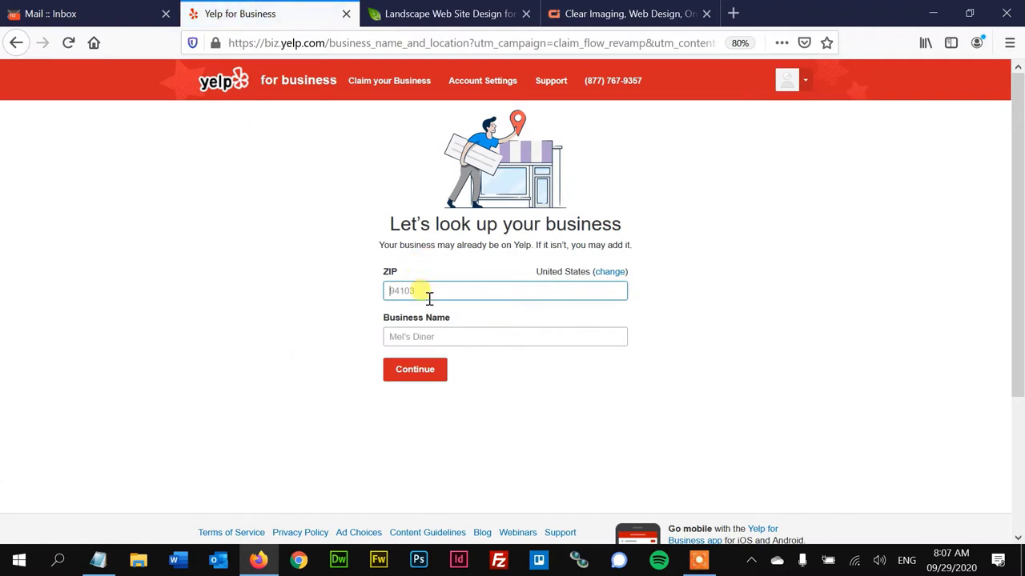
click(107, 560)
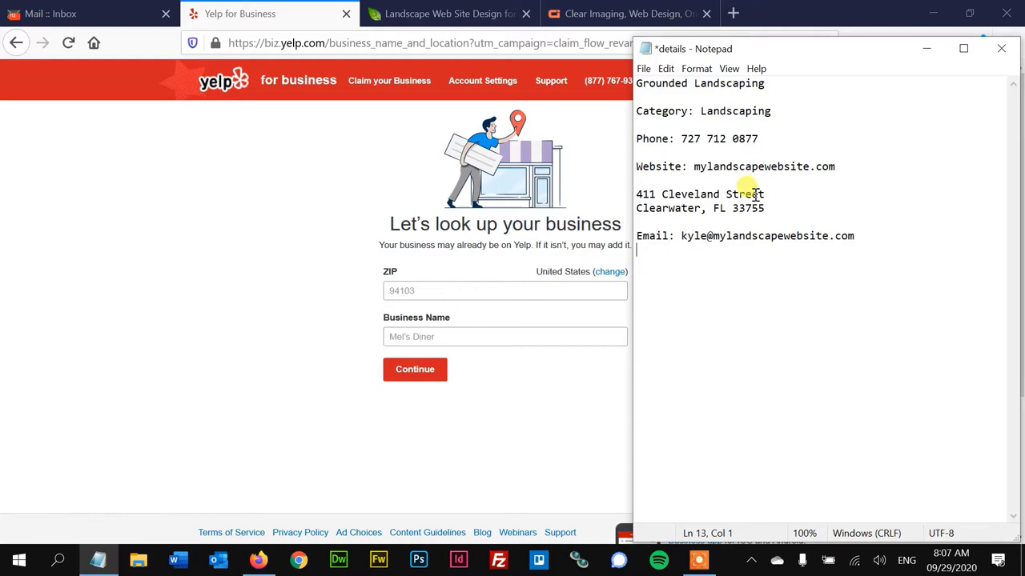
click(487, 294)
text(33755)
key(Tab)
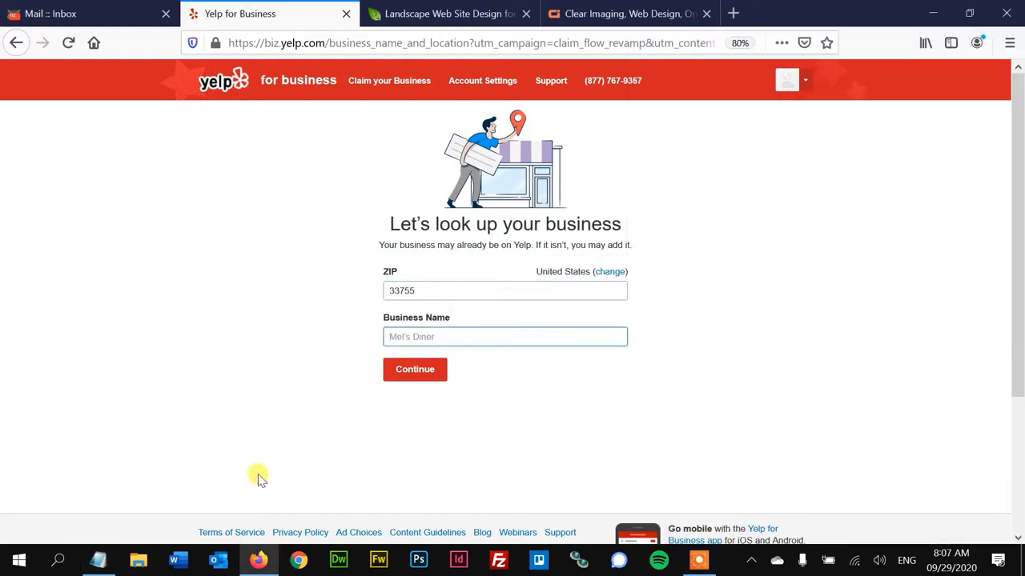
Copy the business name Grounded Landscaping from the details note into the business lookup form and submit it.
click(106, 561)
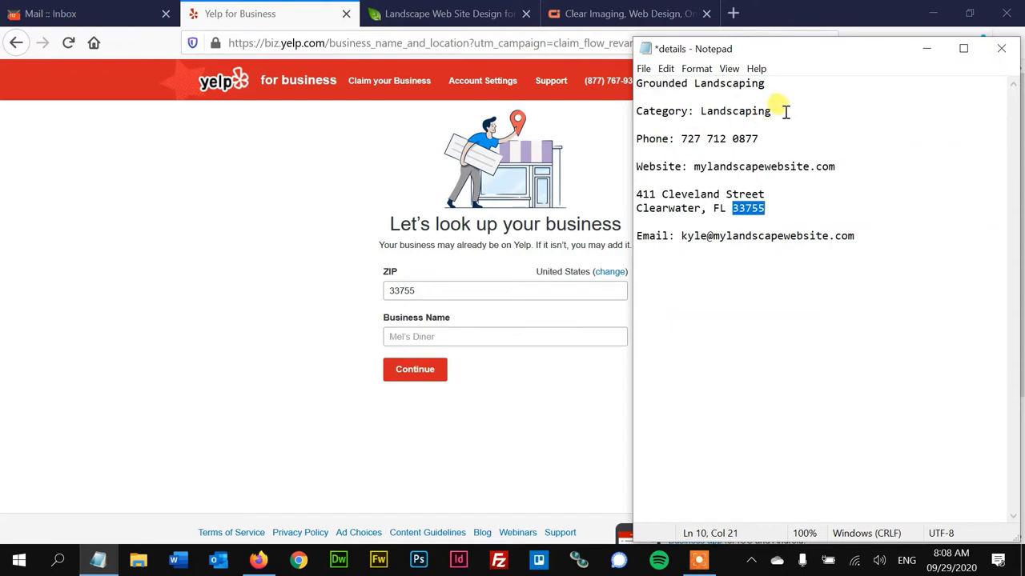
click(769, 83)
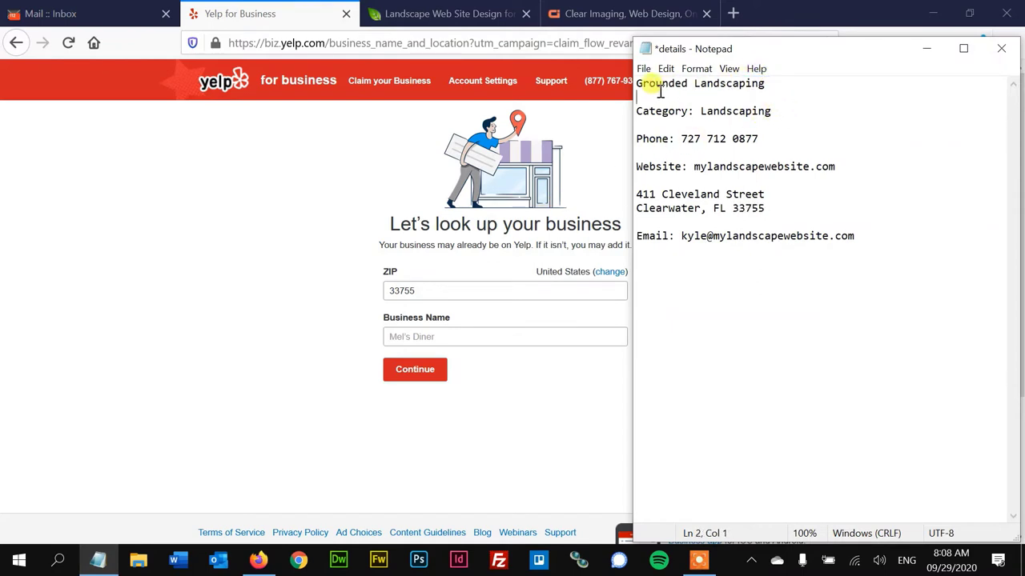
shift+click(639, 84)
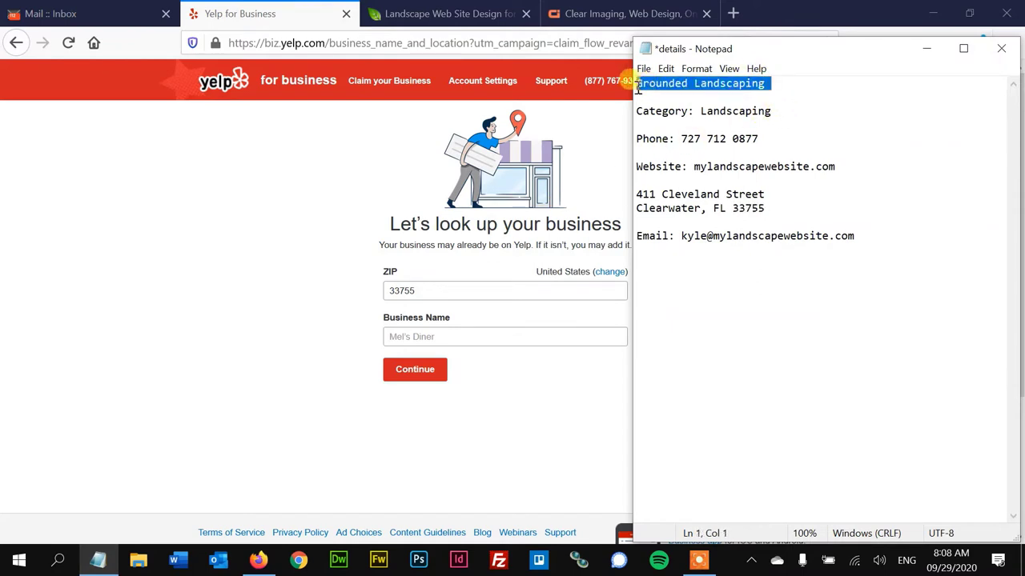
click(475, 335)
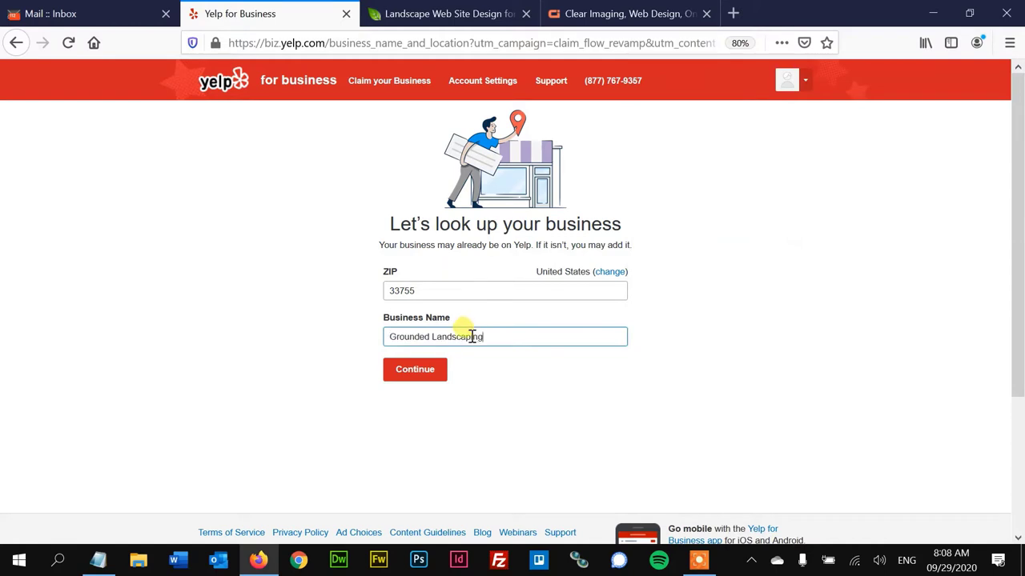
click(430, 376)
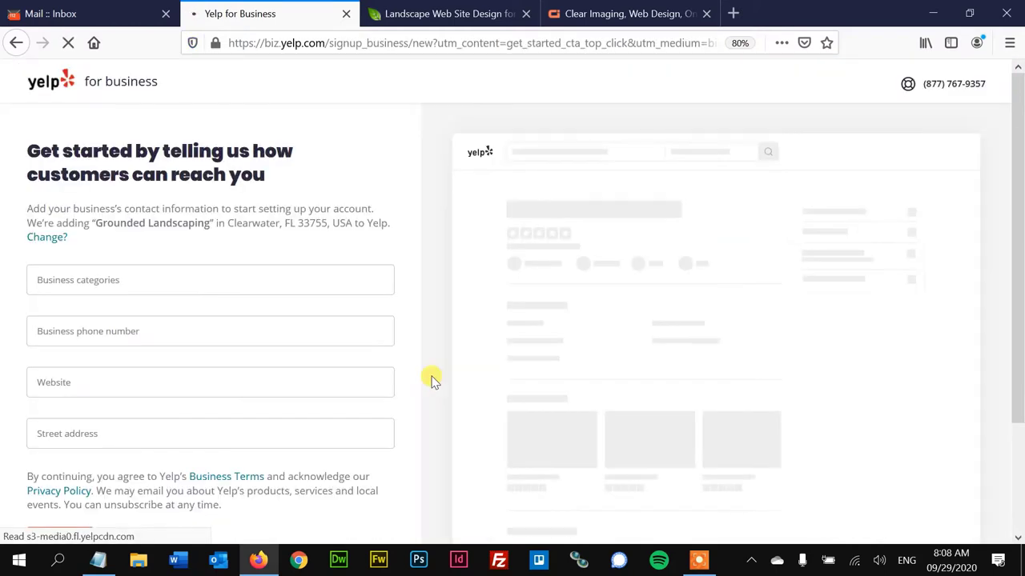
Add the Home Services category Landscaping to the business.
click(332, 286)
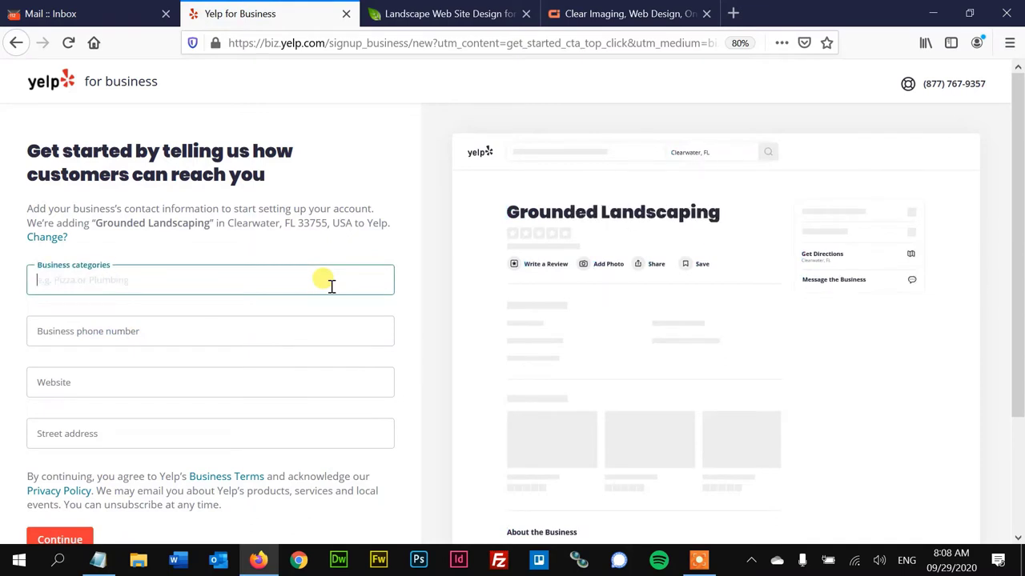
text(Landscaping)
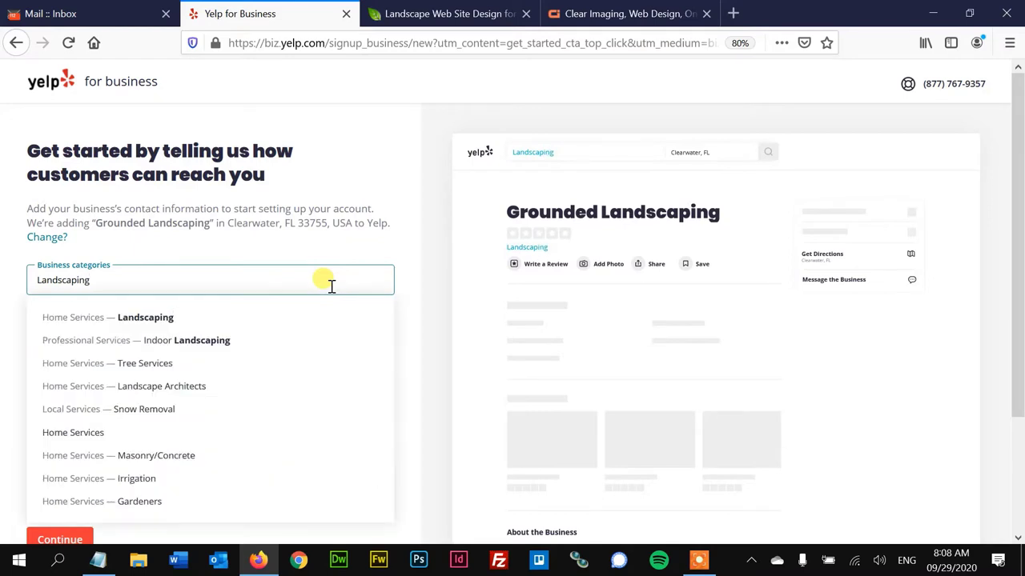
click(209, 316)
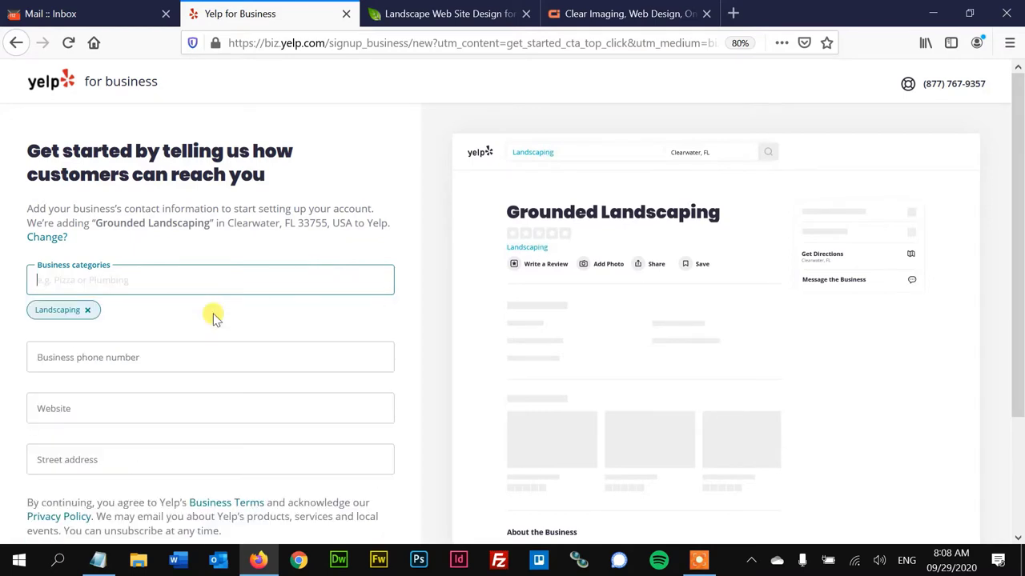
Copy the phone number from the details note into the business phone number field.
click(98, 561)
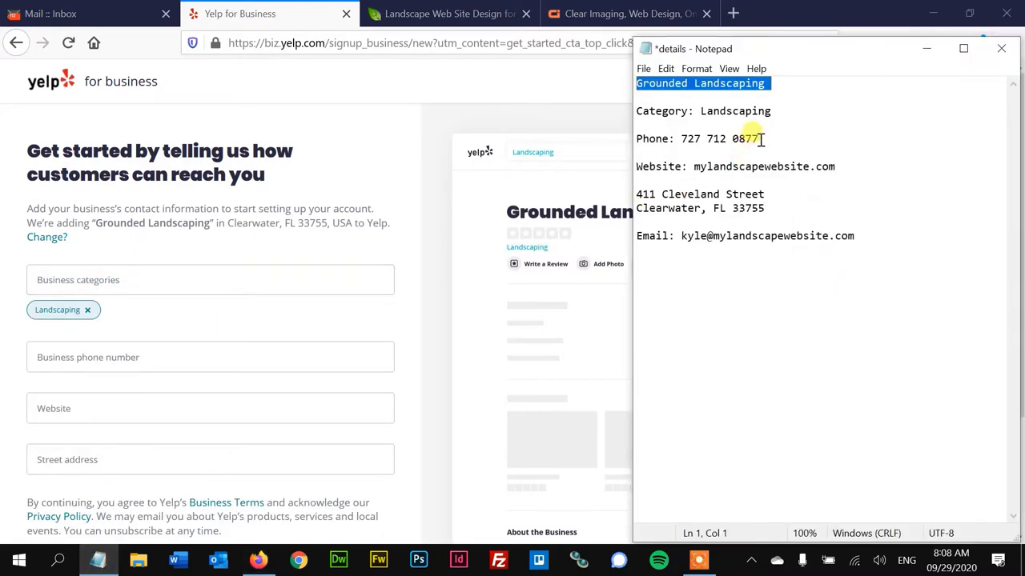
drag(759, 138, 691, 140)
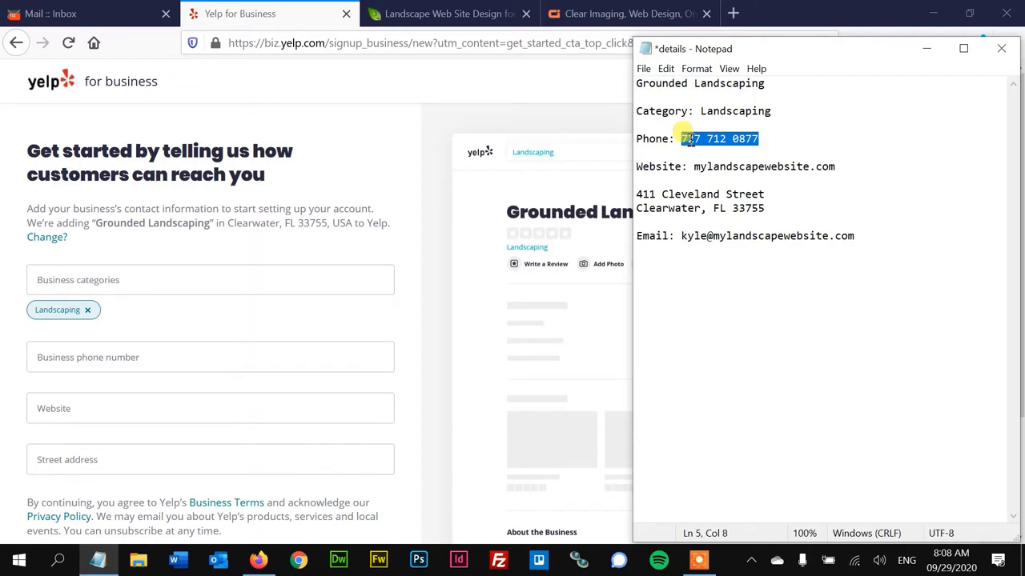
click(242, 350)
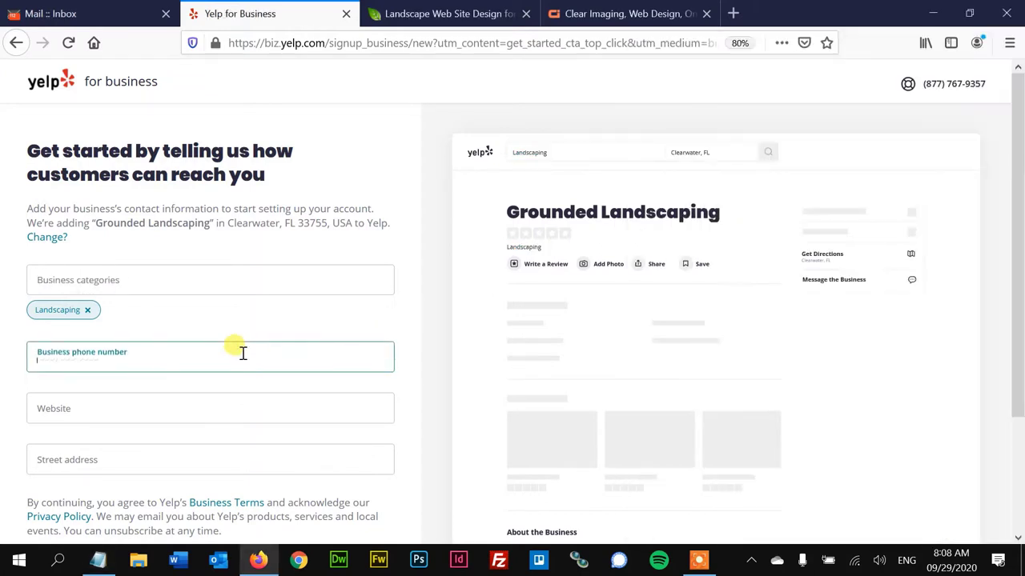
key(ctrl+v)
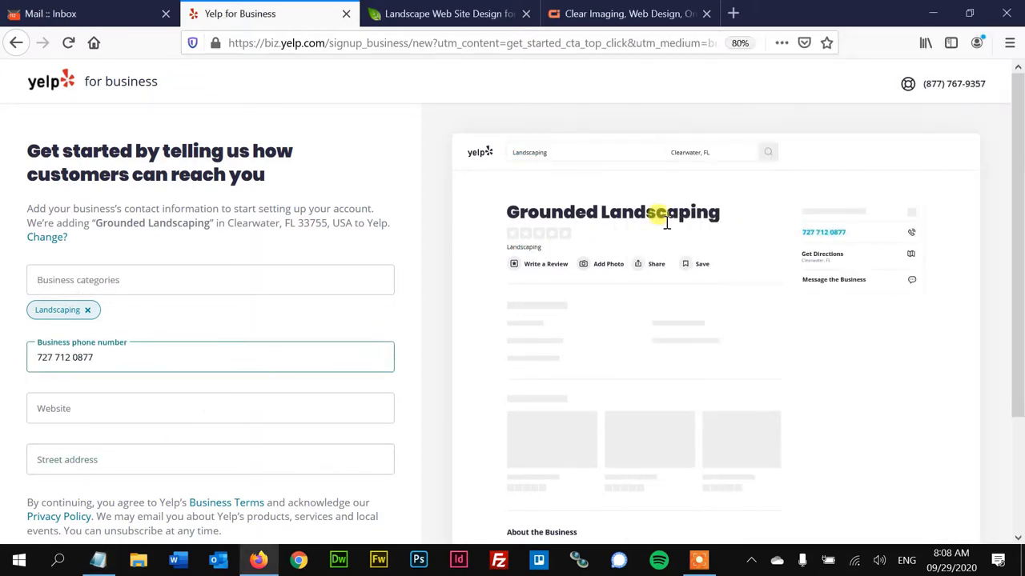
Copy the website mylandscapewebsite.com from the details note into the signup form's website field.
click(96, 560)
click(836, 166)
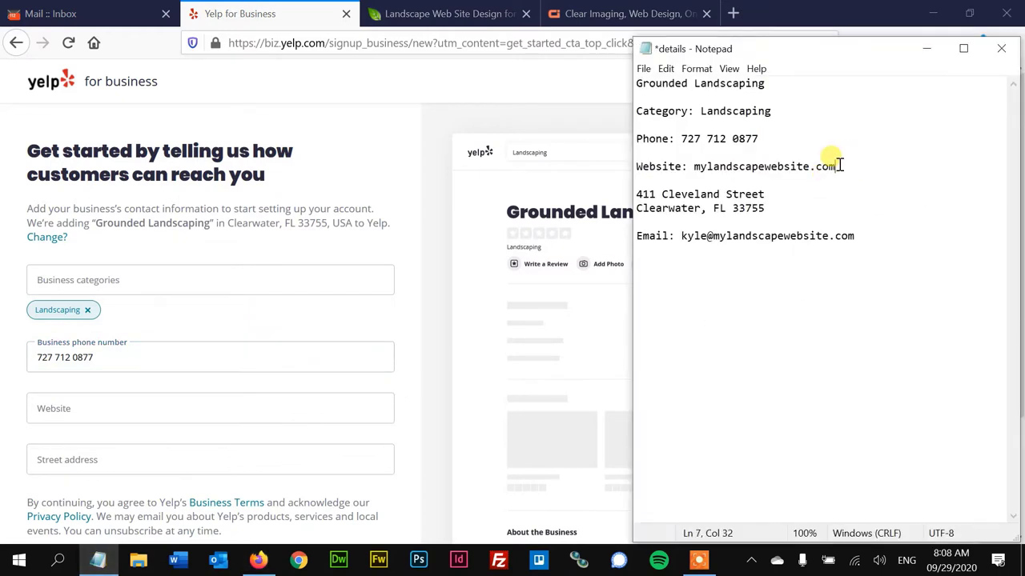
shift+click(700, 165)
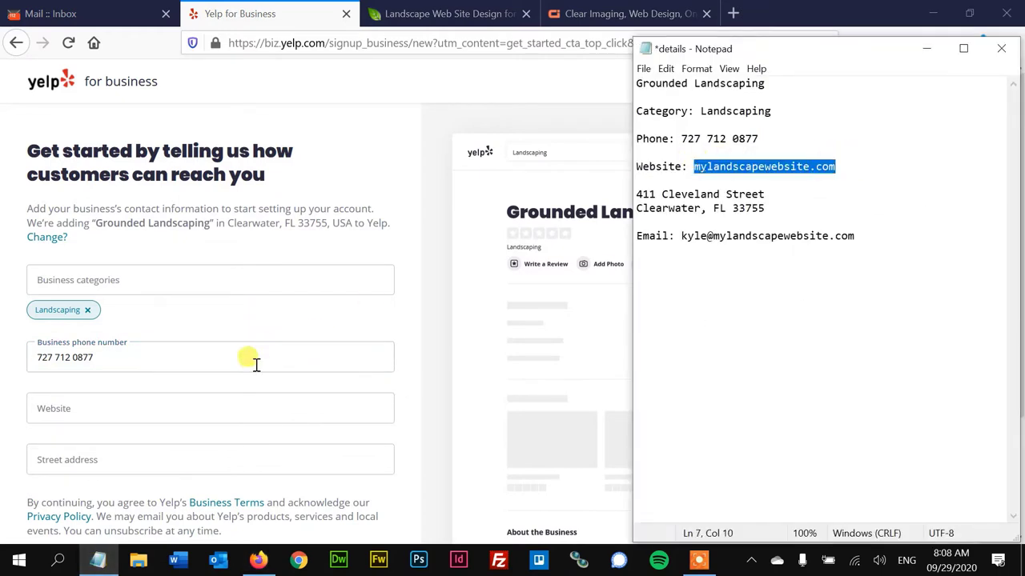
click(195, 421)
text(mylandscapewebsite.com)
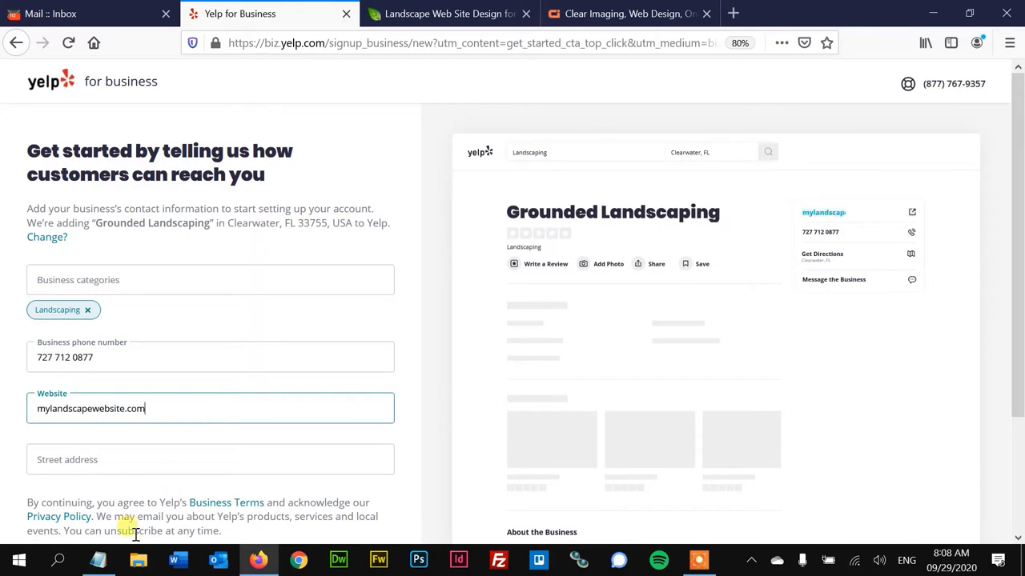
Copy the business's full address from the details note into the street address field and submit the contact information.
click(97, 561)
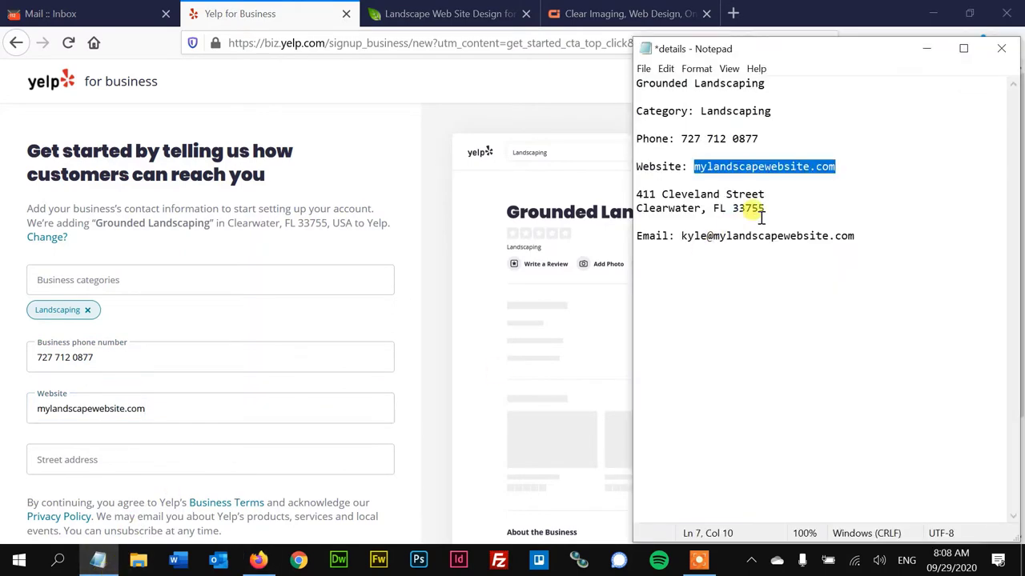
drag(772, 208, 640, 195)
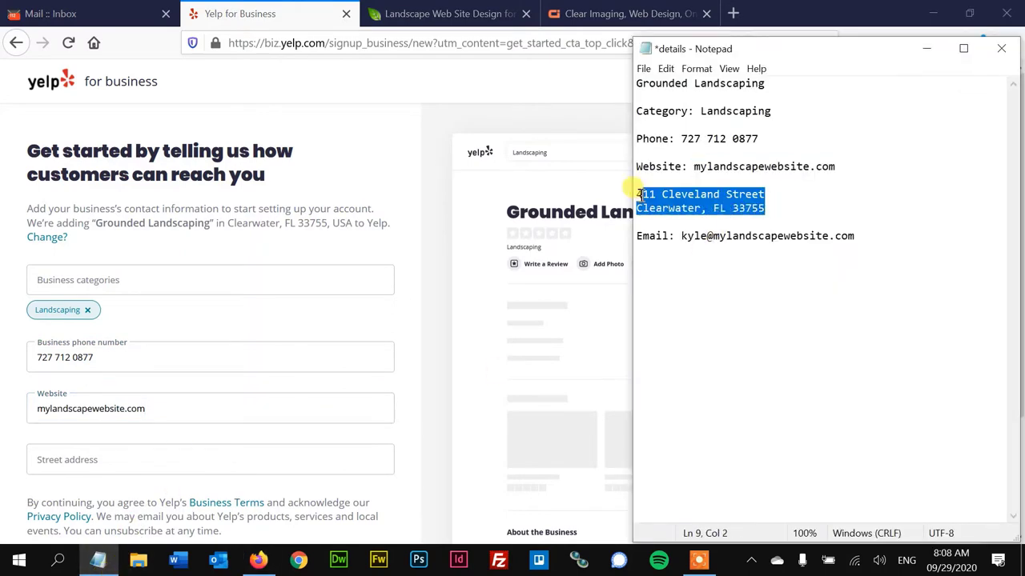
key(ctrl+c)
click(280, 467)
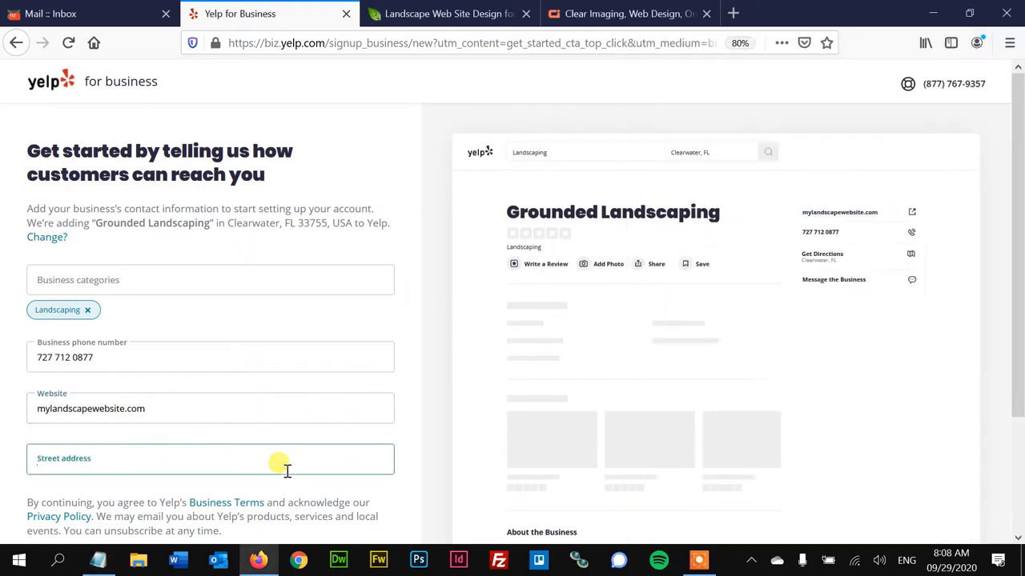
key(ctrl+v)
scroll(340, 432, down, 2)
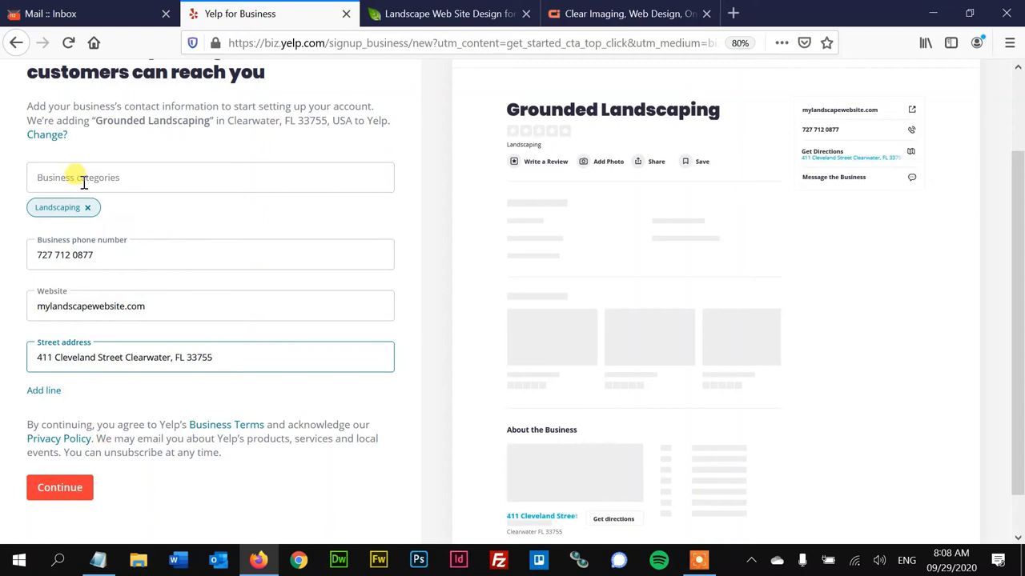
click(67, 490)
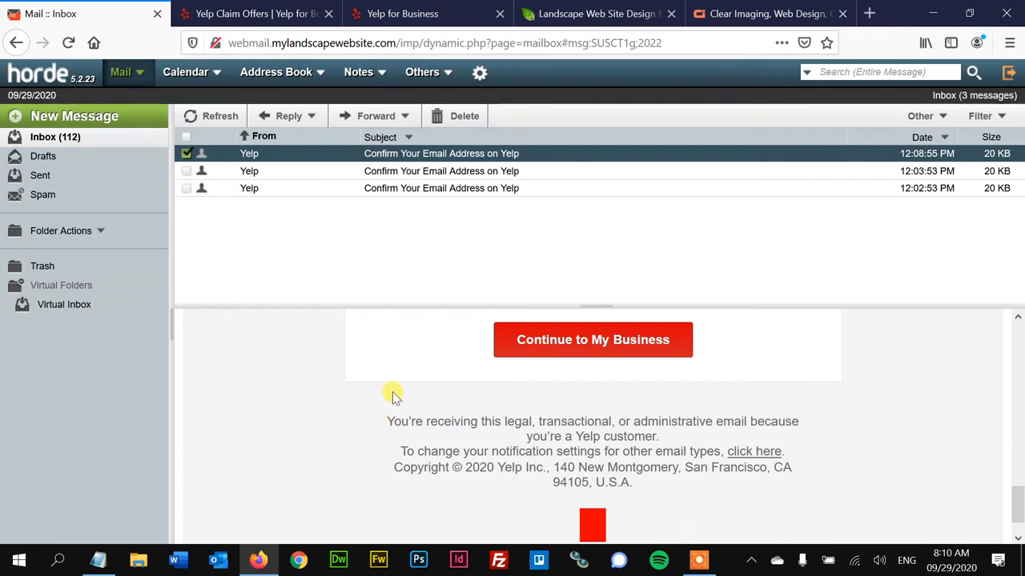
Continue to the business from Yelp's confirmation e-mail, decline the Yelp Ads offer, and dismiss the $300 credit pop-up.
click(551, 346)
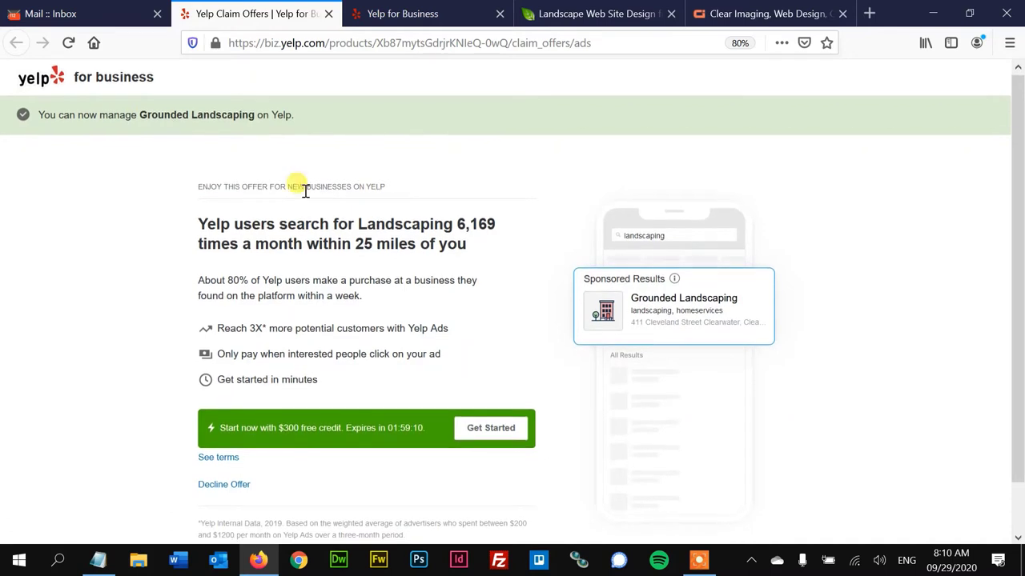
scroll(474, 324, down, 1)
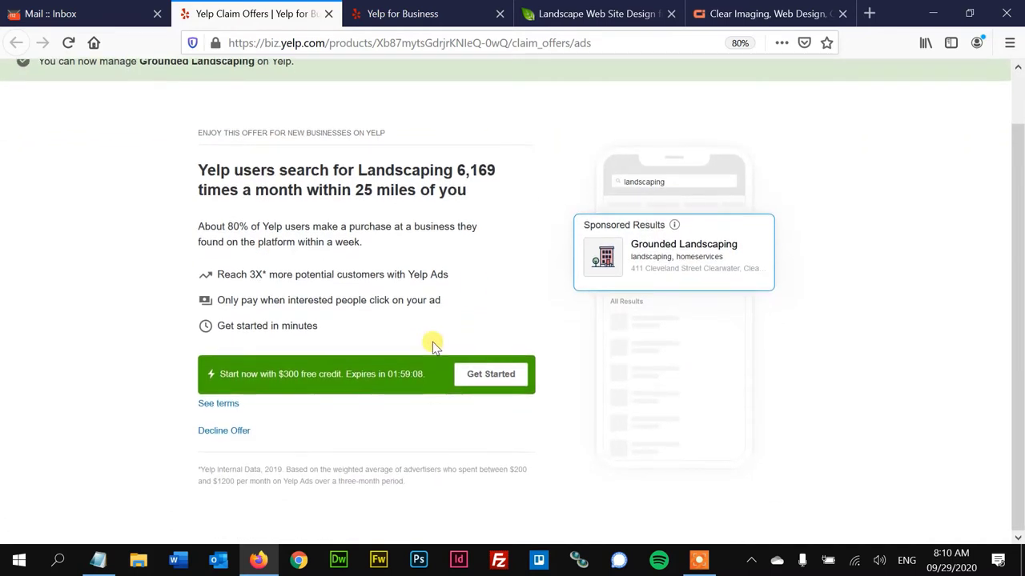
click(229, 432)
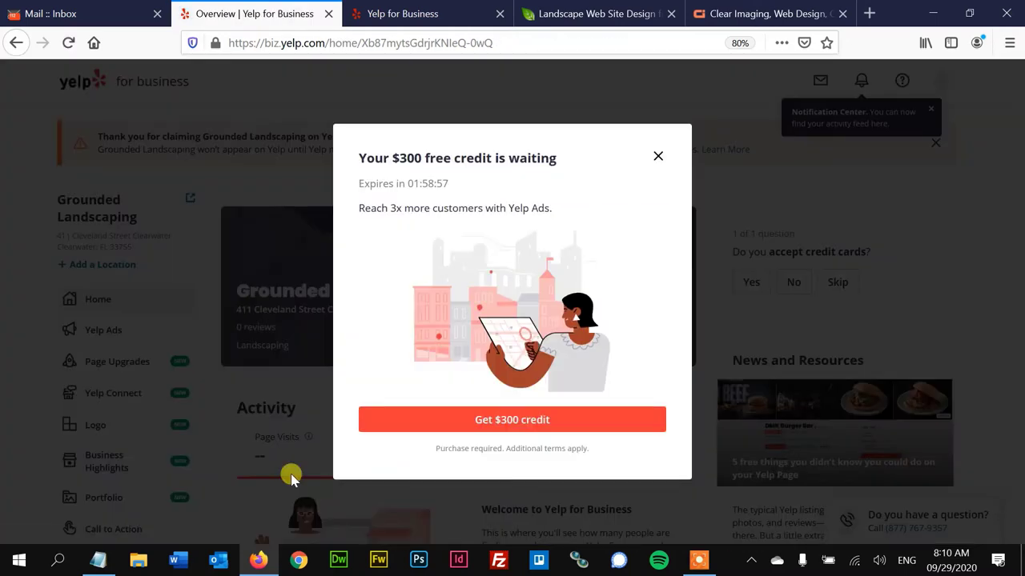
click(657, 157)
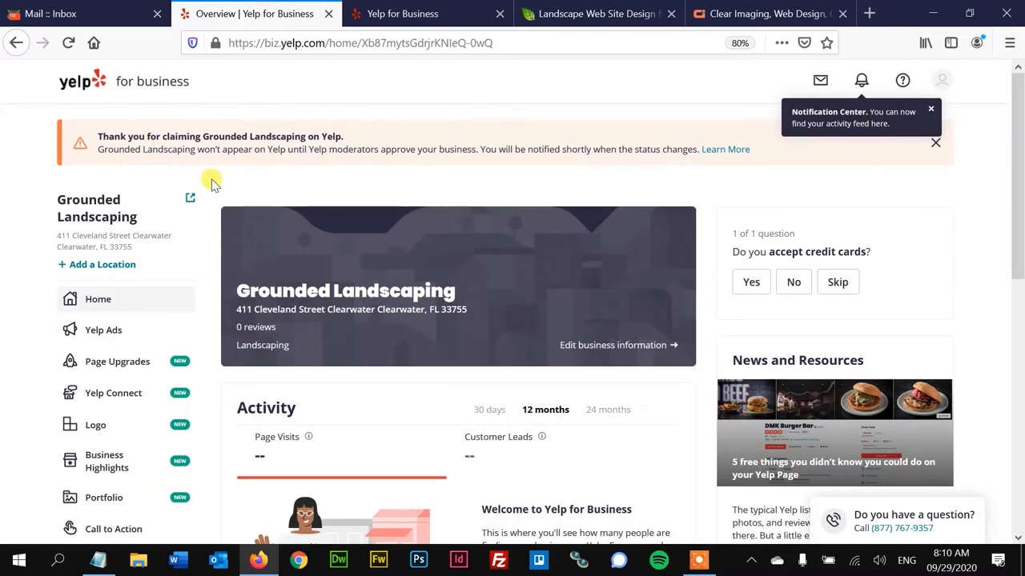
Review the Grounded Landscaping dashboard's sections and activity overview, and examine the paid Logo upgrade page.
scroll(196, 225, down, 1)
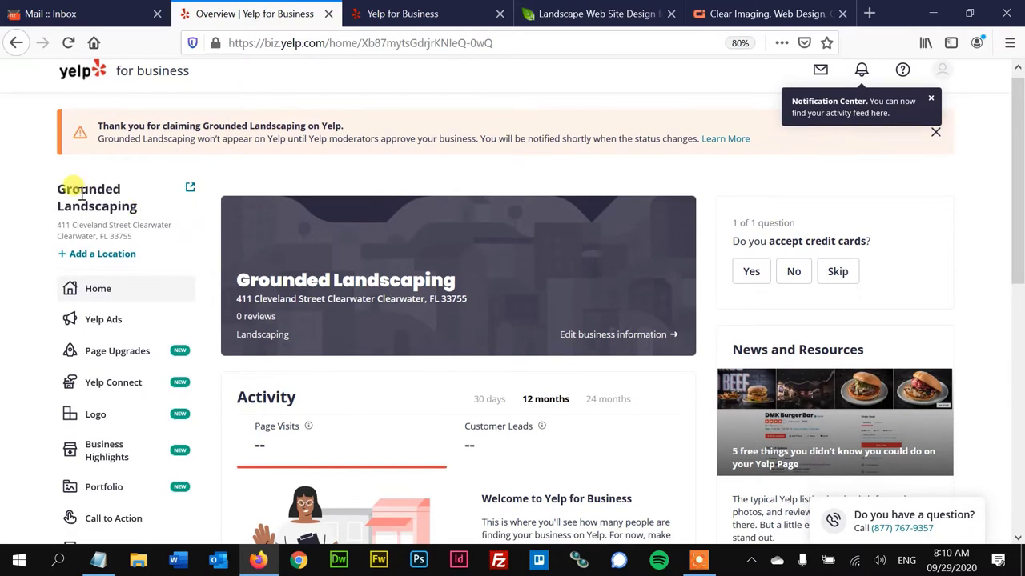
scroll(190, 244, down, 1)
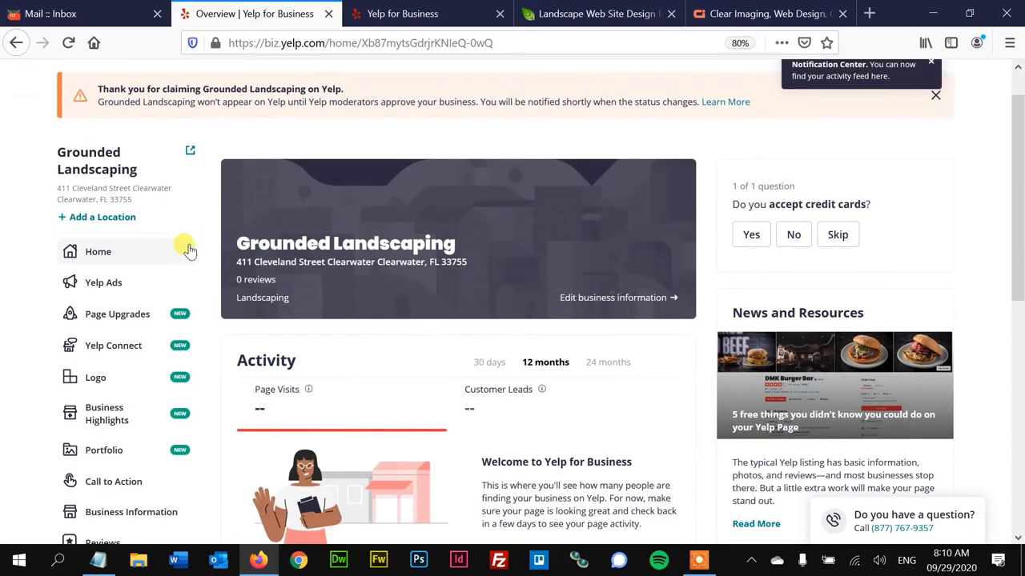
scroll(200, 281, down, 8)
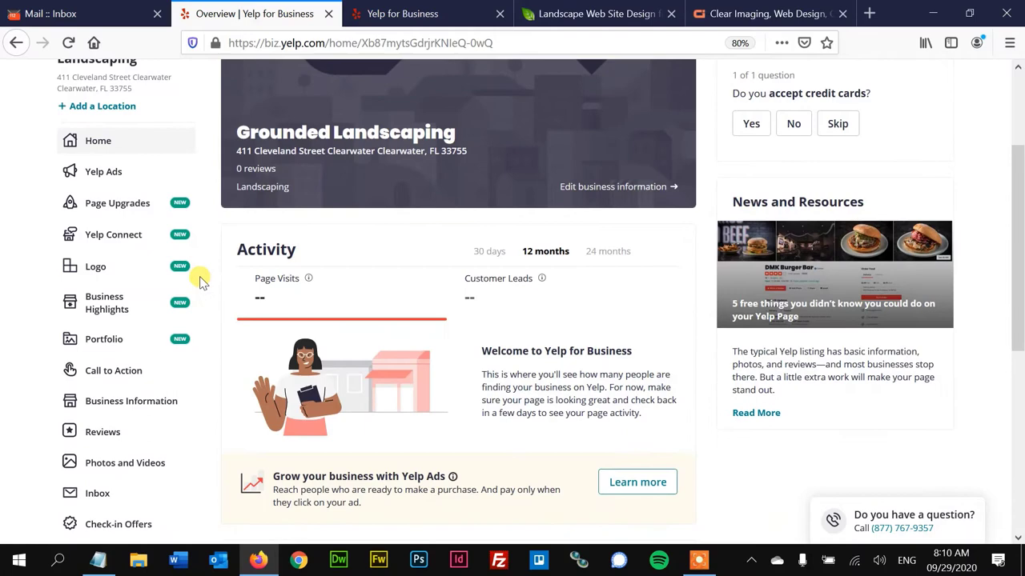
scroll(213, 290, down, 3)
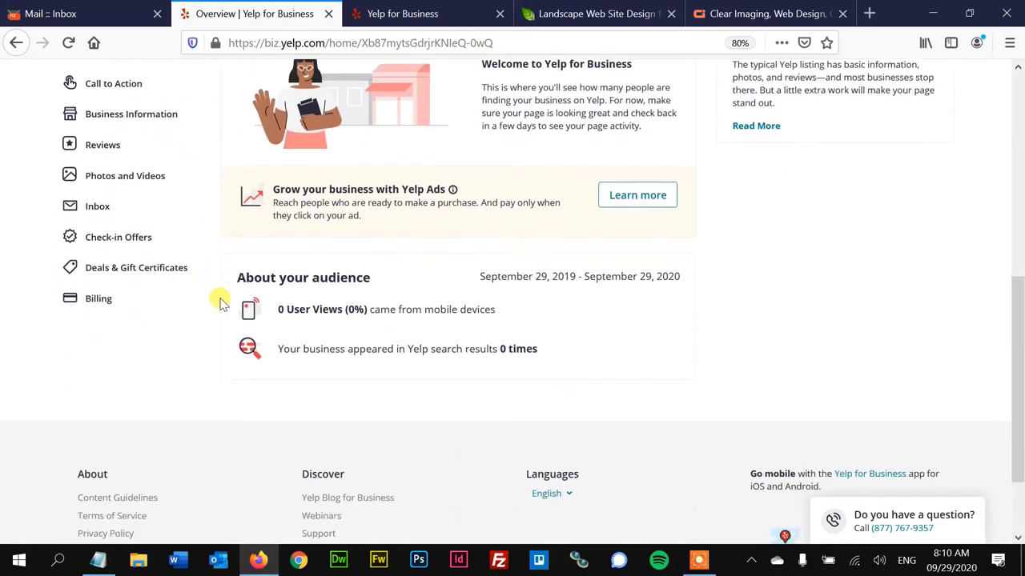
scroll(222, 299, up, 2)
scroll(222, 301, up, 8)
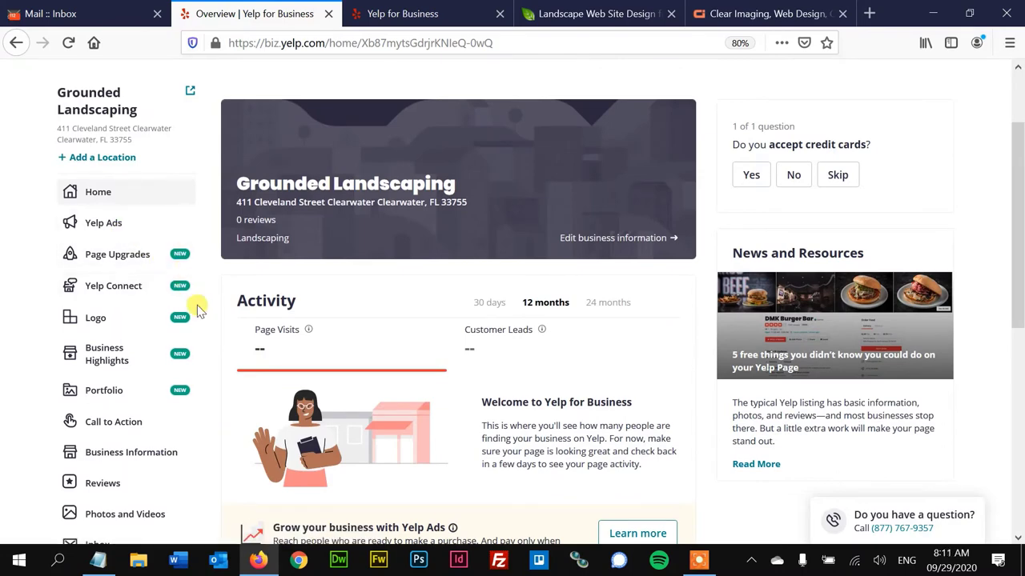
scroll(198, 310, down, 2)
scroll(198, 310, up, 1)
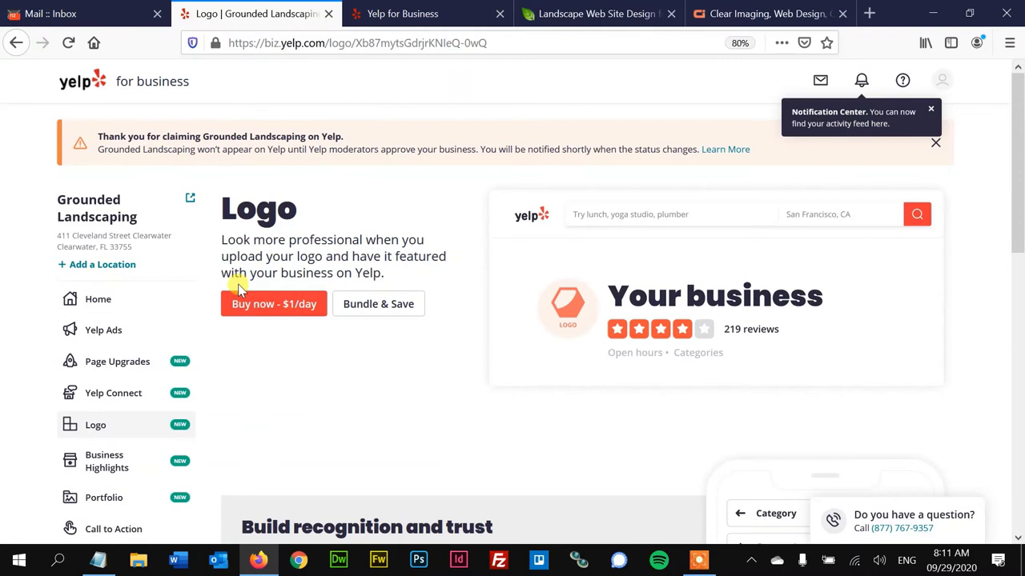
scroll(469, 309, down, 1)
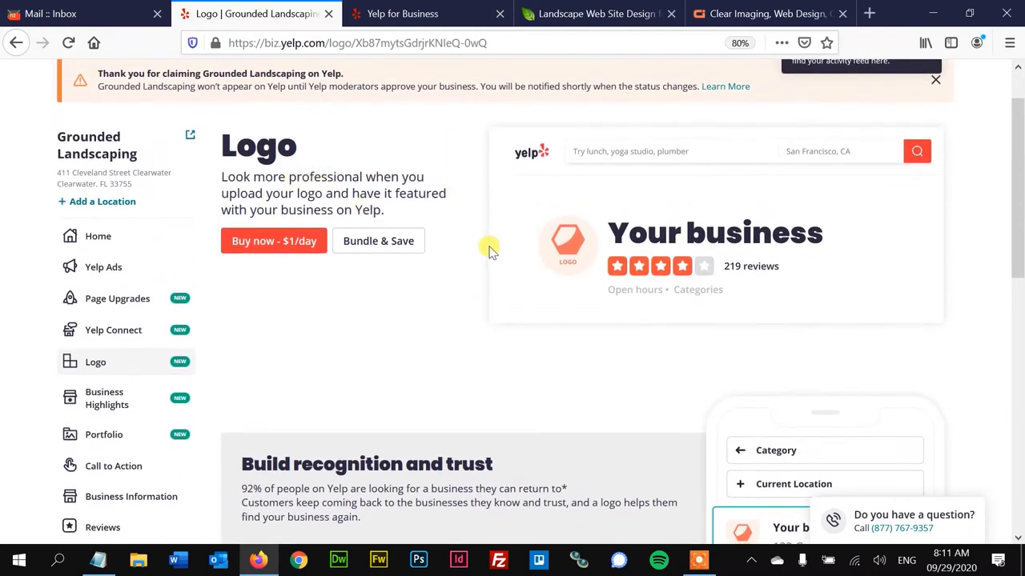
Read the Logo upgrade page's explanations on building recognition and trust and increasing brand awareness.
scroll(488, 247, down, 2)
scroll(487, 247, down, 3)
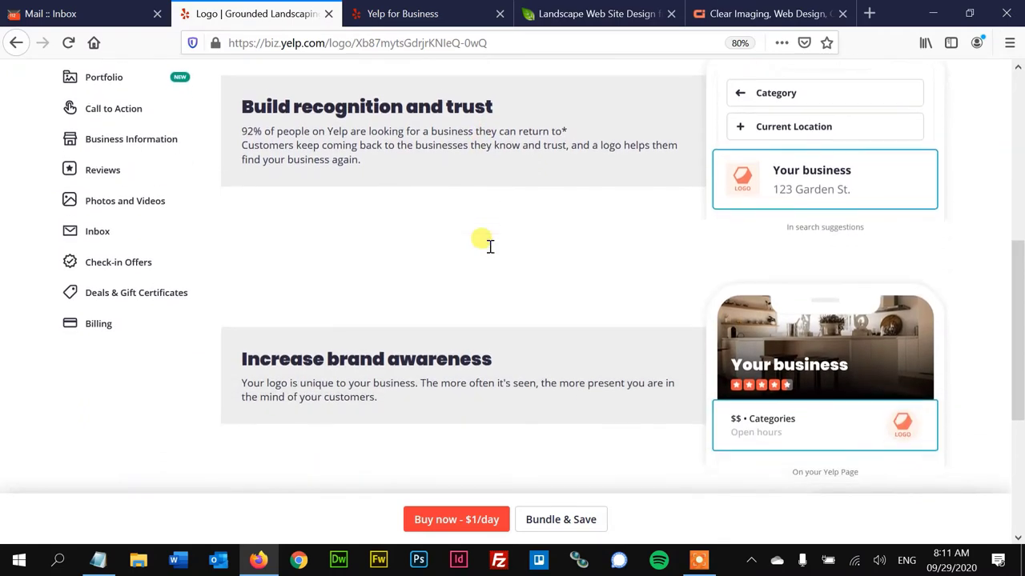
scroll(489, 248, up, 2)
scroll(488, 249, up, 1)
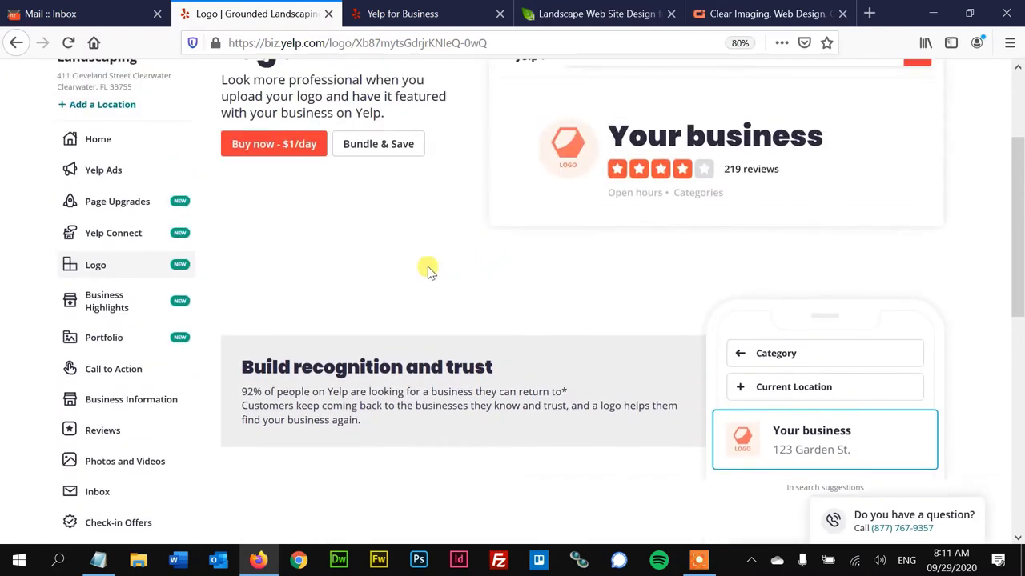
Open the Business Information page and review its coronavirus updates, categories and services, photos and videos, and slideshow sections.
click(140, 405)
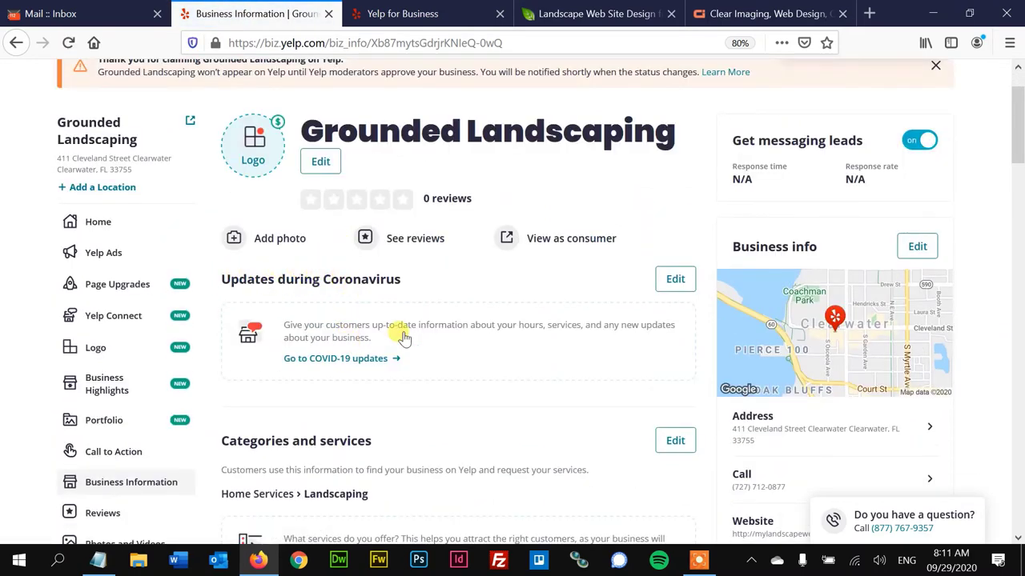
scroll(606, 311, down, 3)
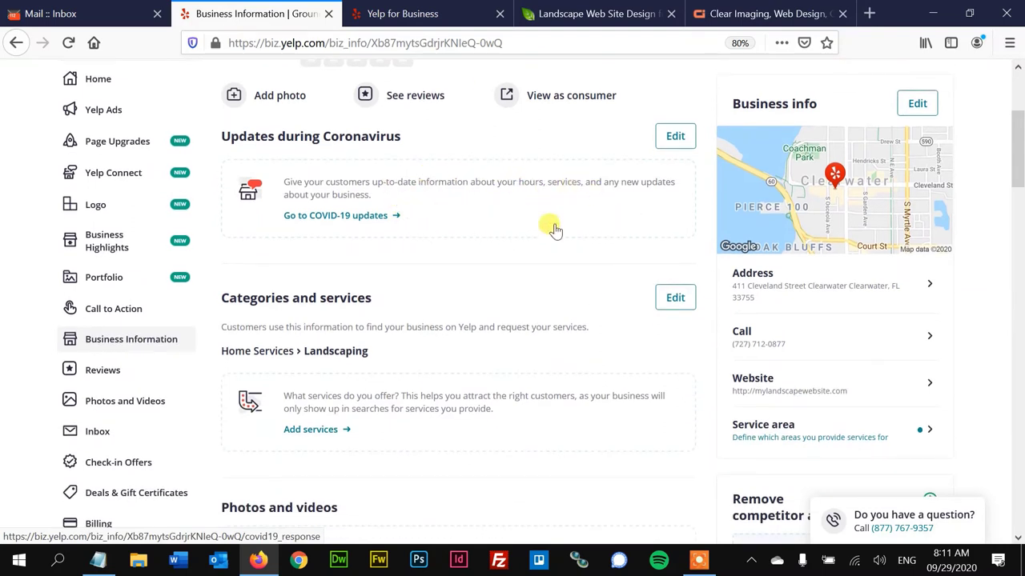
scroll(570, 234, down, 2)
scroll(574, 231, down, 1)
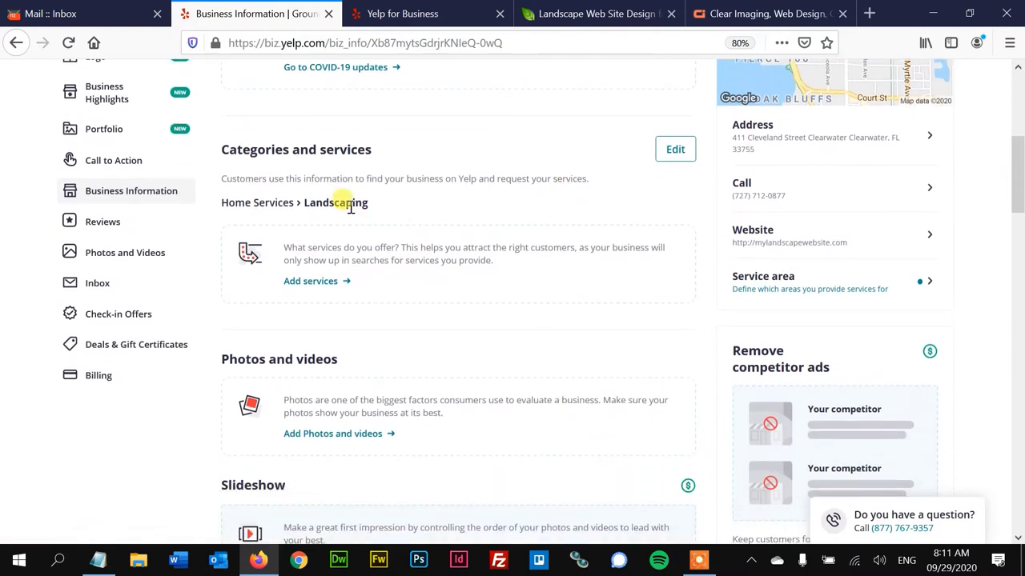
scroll(462, 264, down, 3)
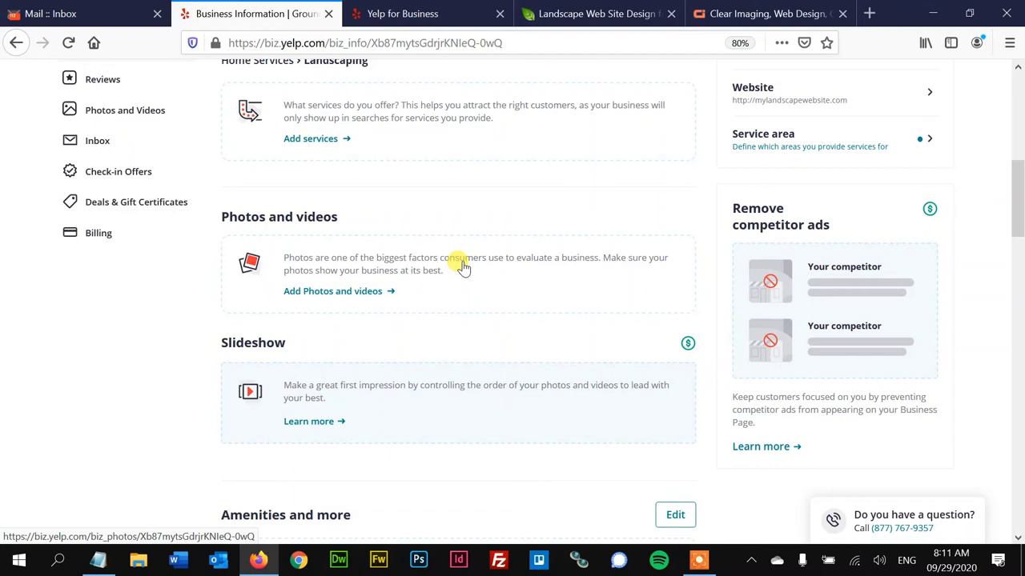
scroll(461, 268, down, 1)
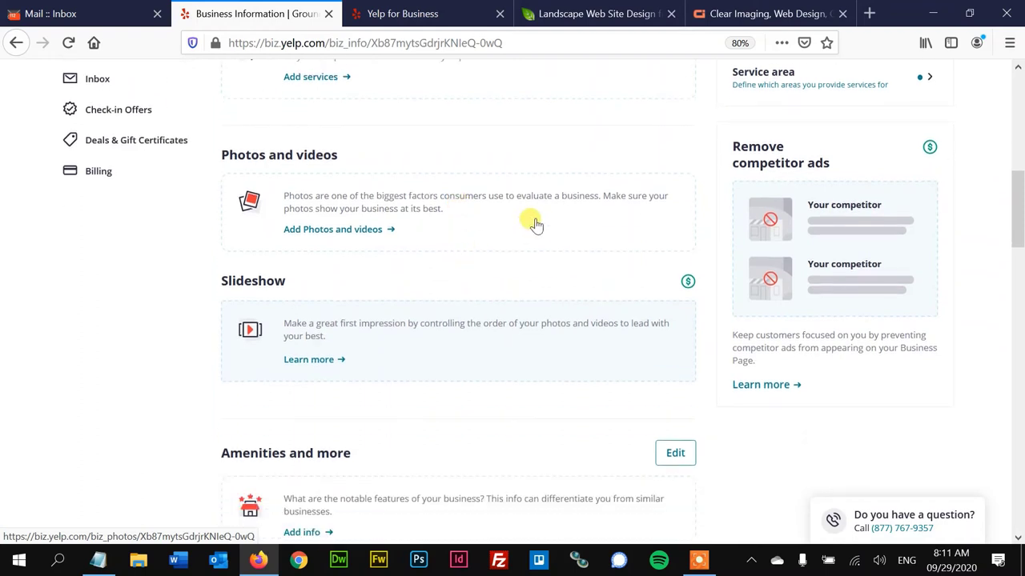
Examine the remaining Business Information sections from hours of operation through Business Highlights, and return to the business's header.
scroll(533, 223, down, 5)
scroll(533, 221, down, 2)
scroll(531, 222, up, 1)
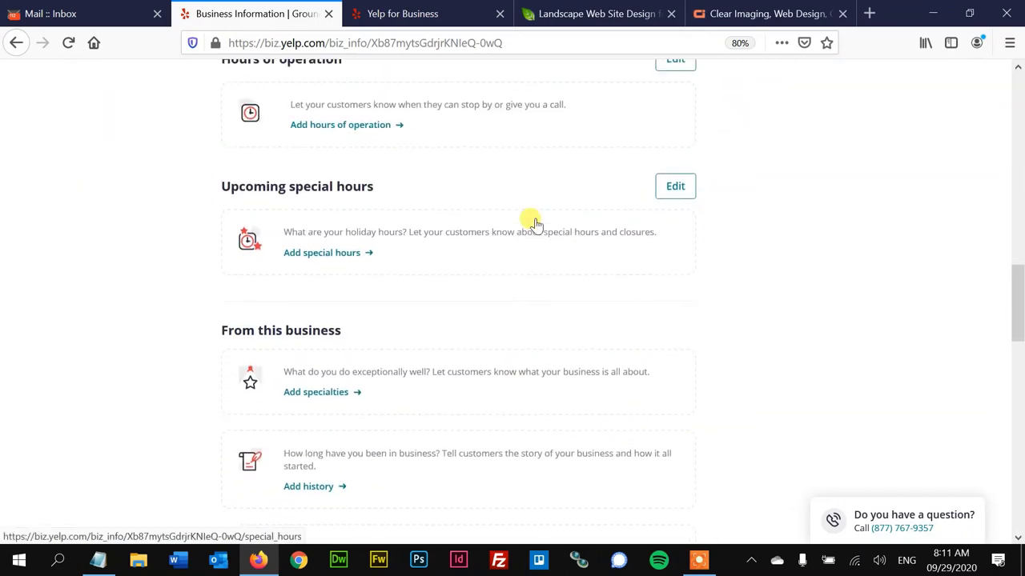
scroll(568, 248, down, 4)
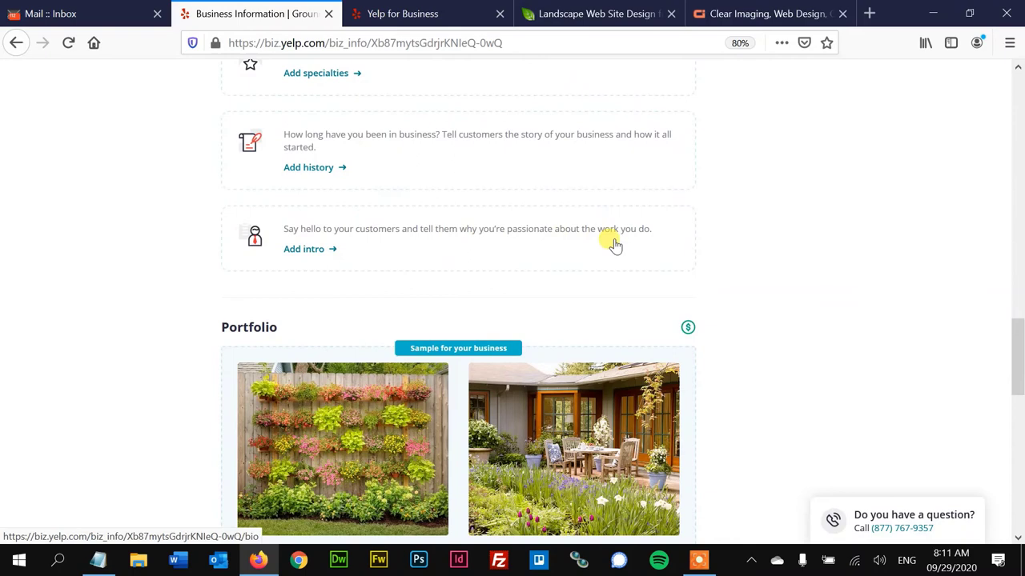
scroll(496, 247, down, 3)
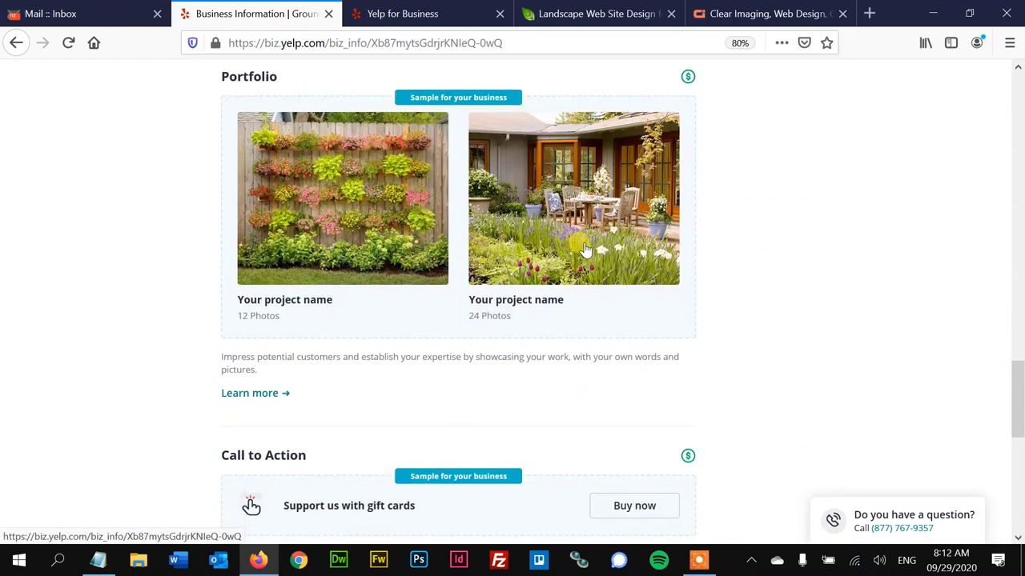
scroll(584, 247, down, 4)
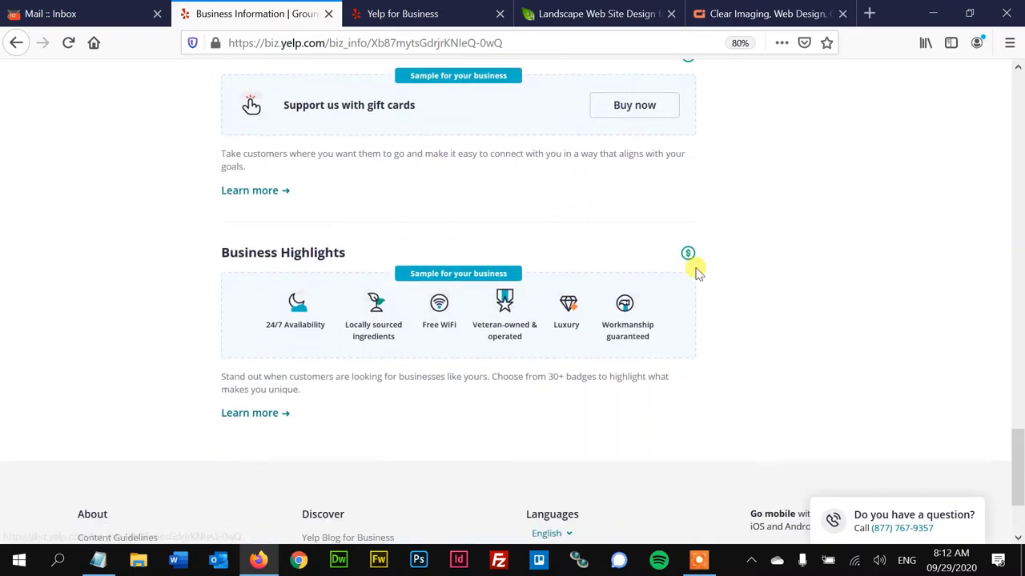
scroll(693, 269, down, 1)
scroll(694, 272, up, 4)
scroll(693, 273, up, 15)
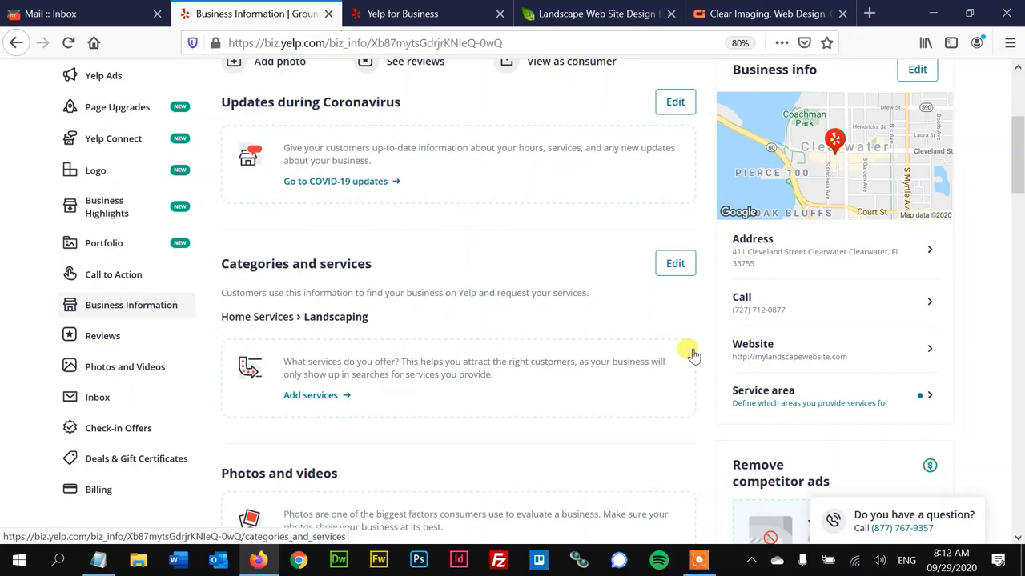
scroll(691, 354, up, 3)
scroll(693, 356, up, 3)
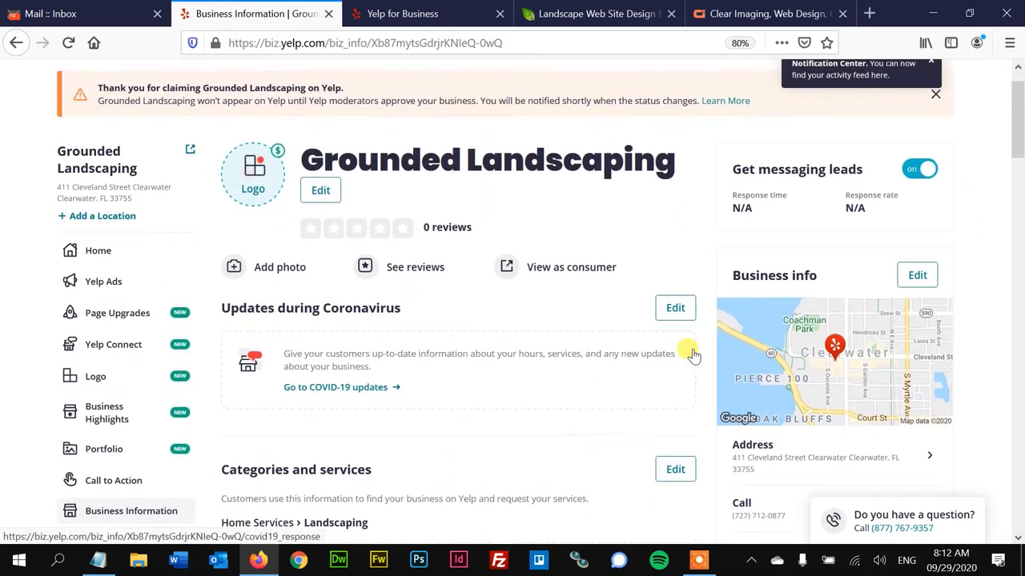
scroll(693, 355, up, 1)
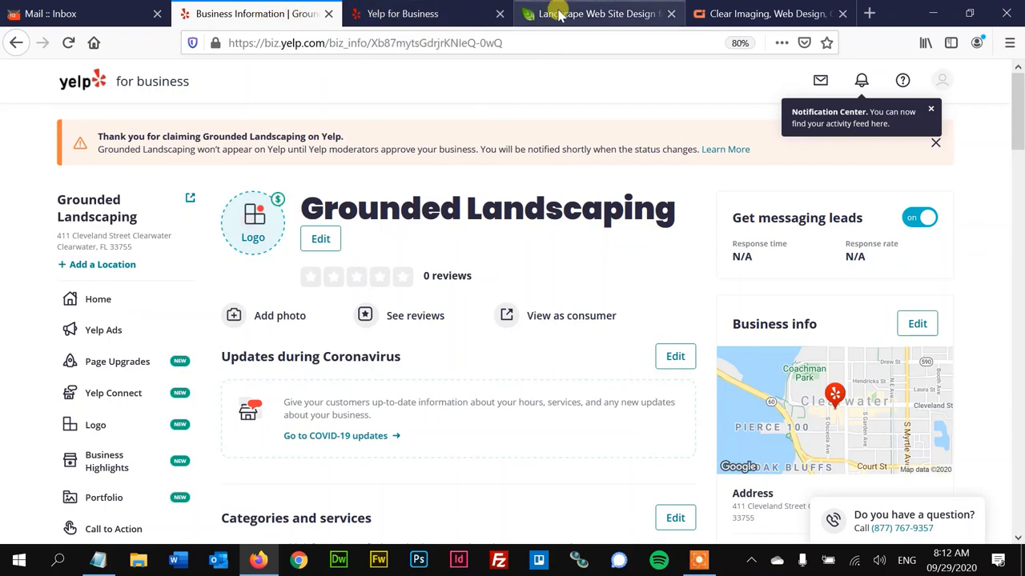
Switch to the already open Clear Imaging website and view its homepage banner.
click(726, 16)
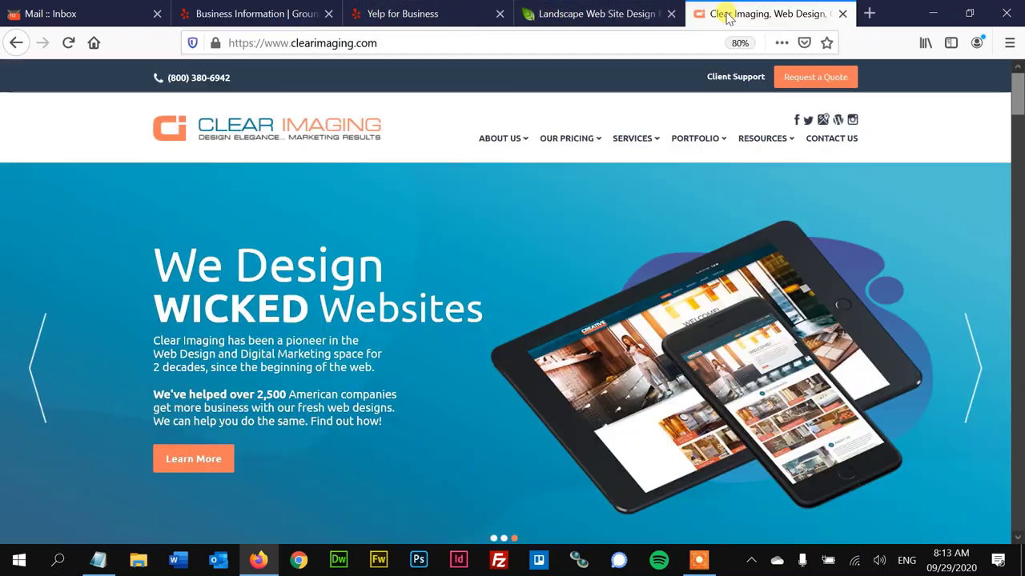
scroll(384, 213, down, 1)
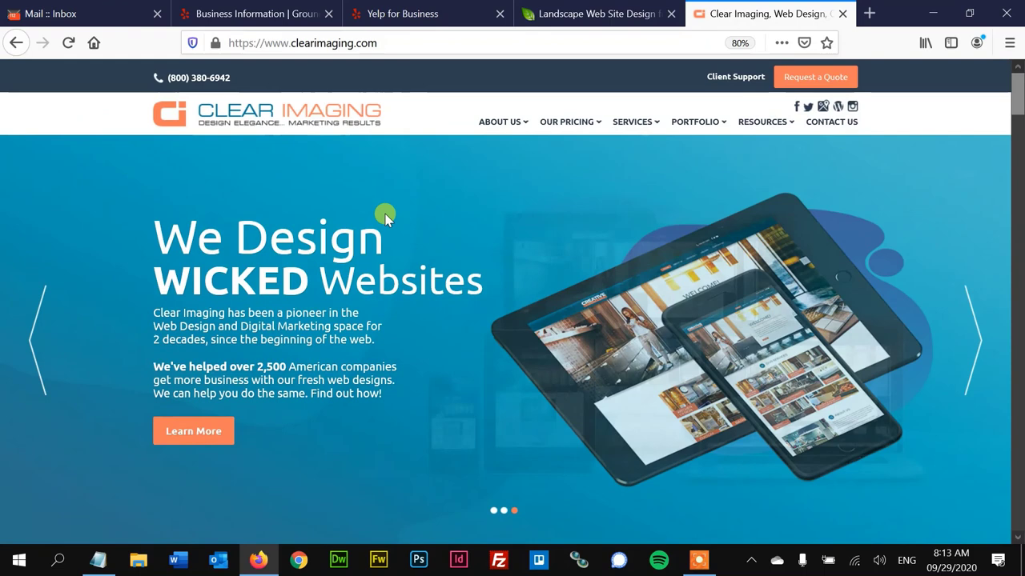
scroll(385, 216, up, 1)
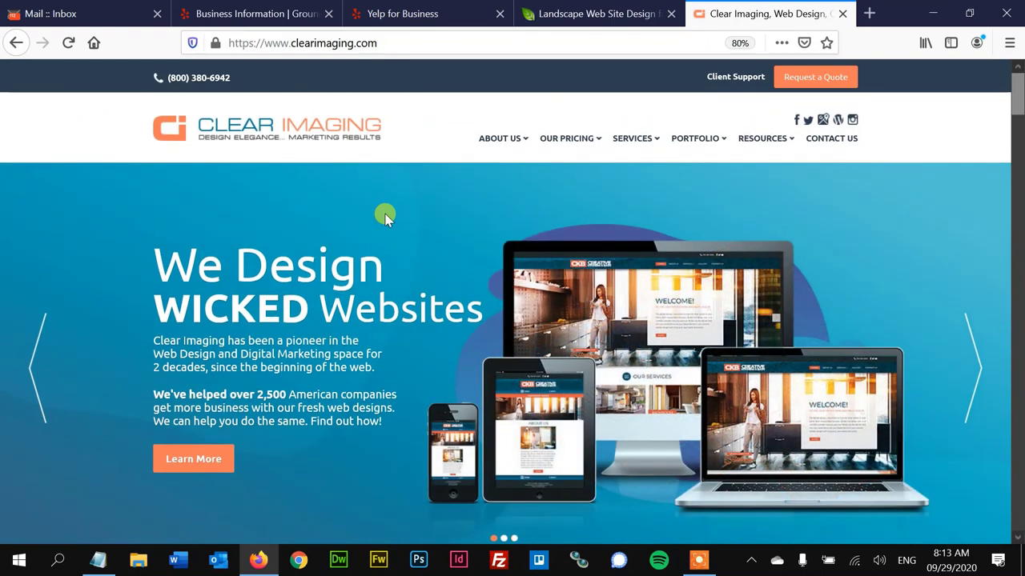